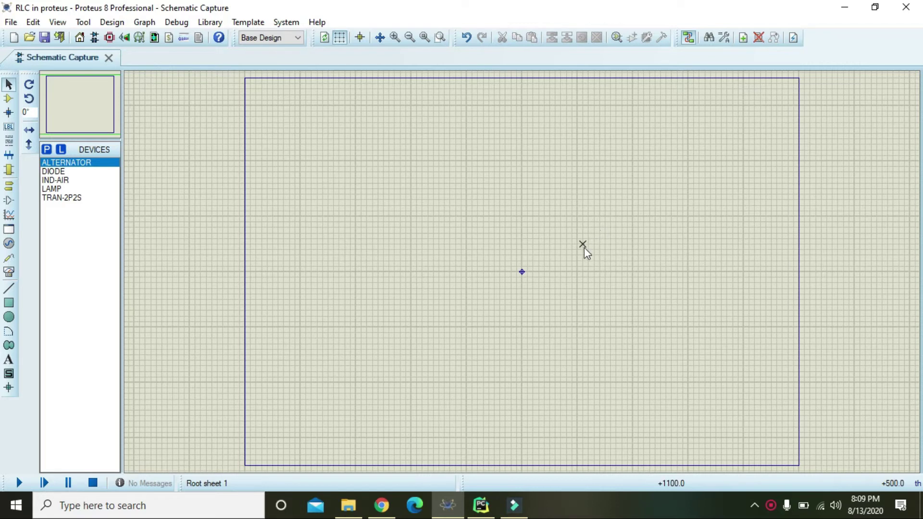
Step: Place an ALTERNATOR AC source left of the sheet centre and zoom in on it
click(7, 104)
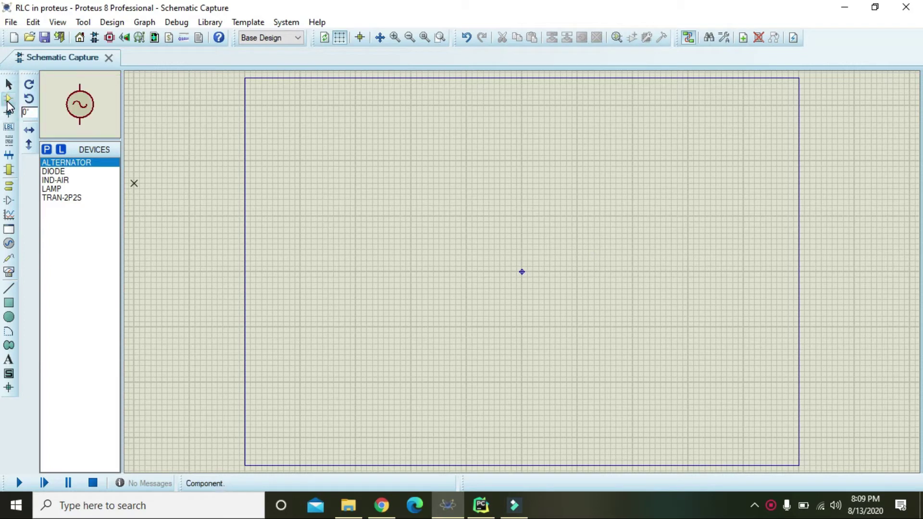
click(46, 149)
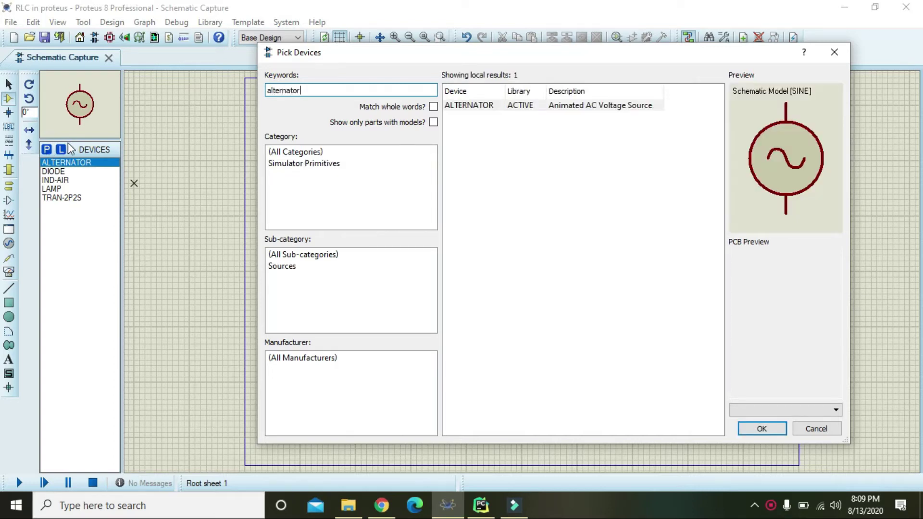
click(478, 106)
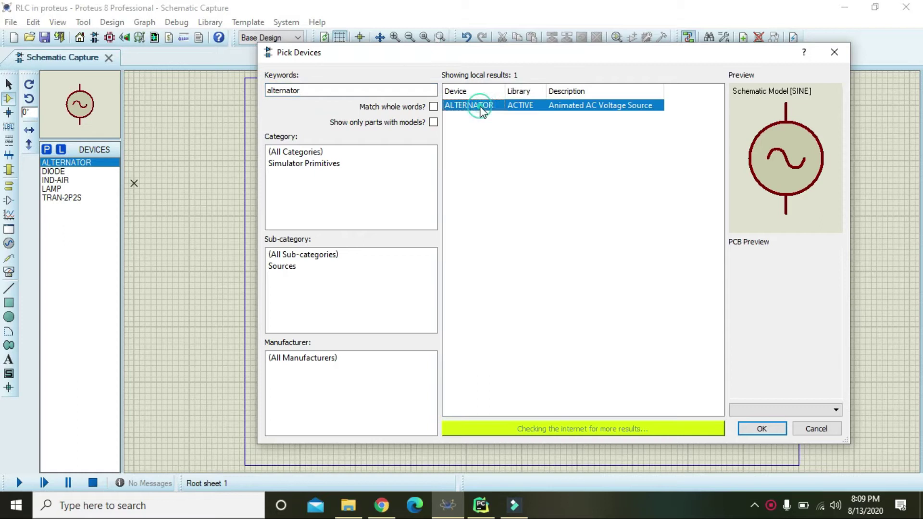
click(767, 431)
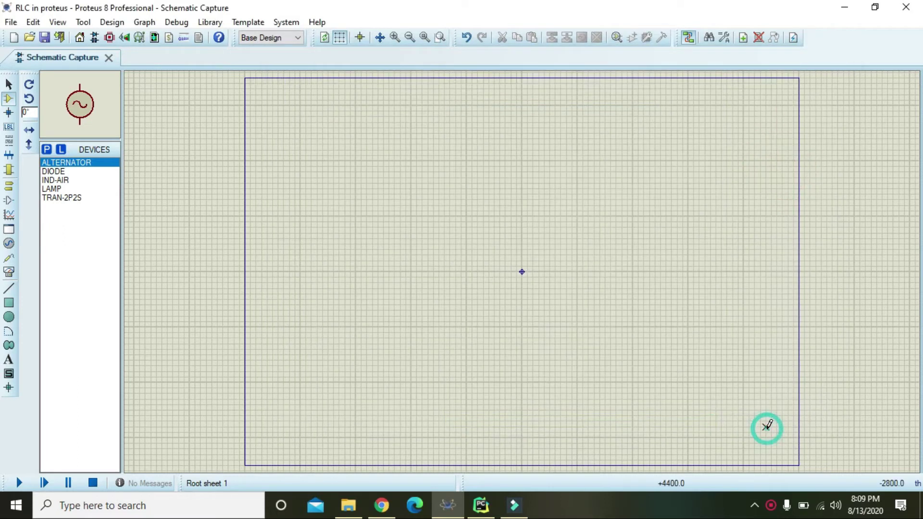
click(355, 266)
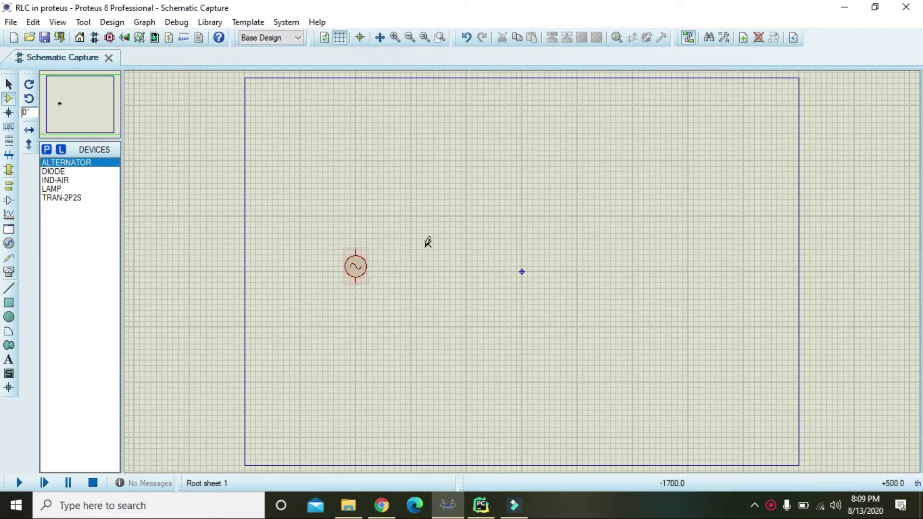
click(395, 38)
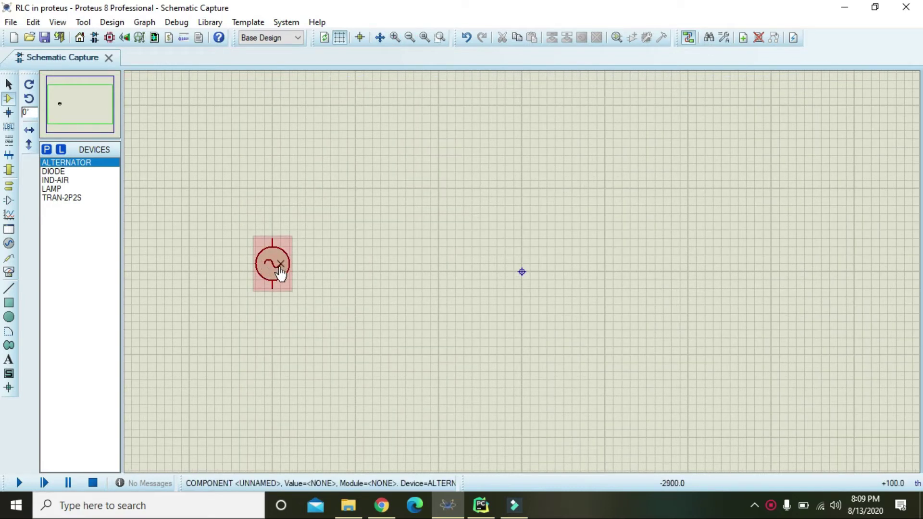
Step: Pick TRAN-2P2S from the transformer search and place it as TR1 right of the alternator
click(47, 151)
text(transformer)
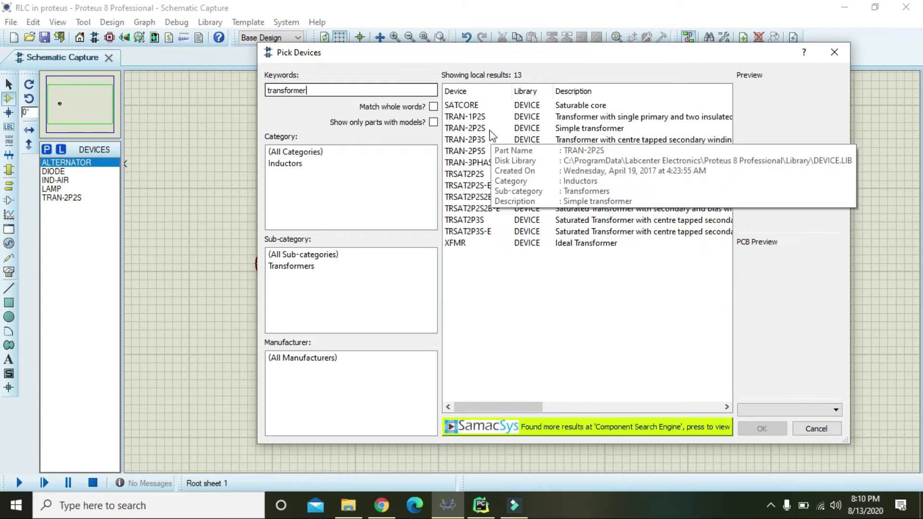
click(488, 111)
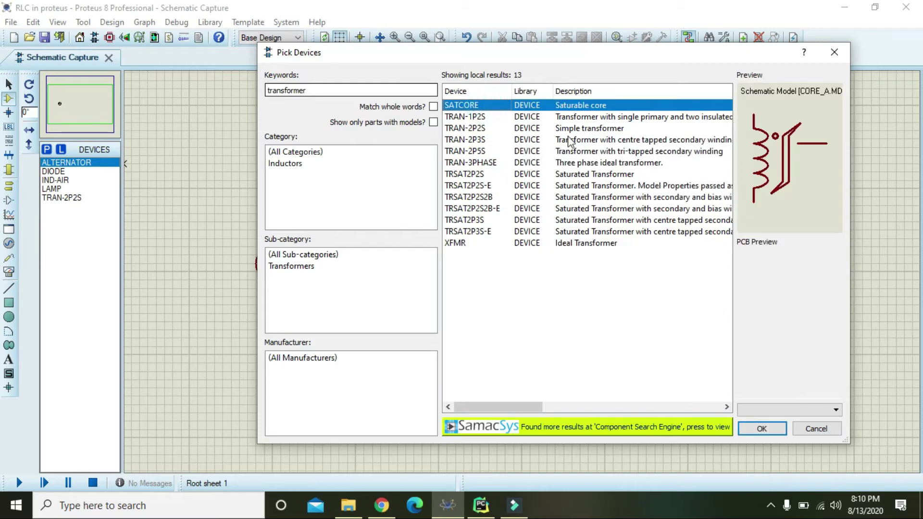
click(519, 119)
key(Down)
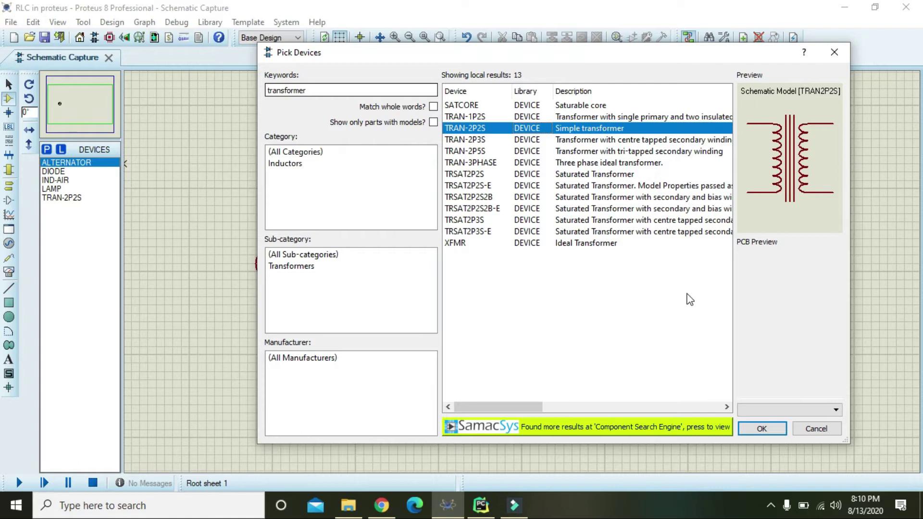
click(773, 434)
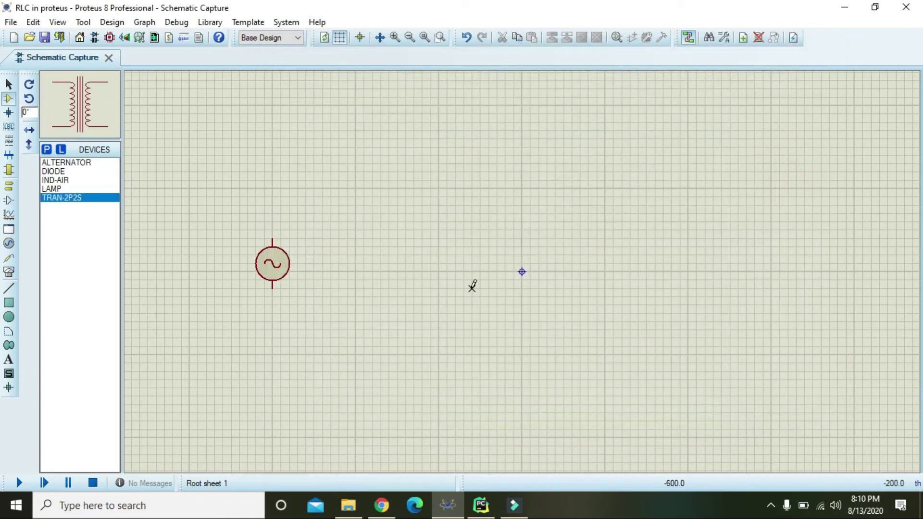
click(398, 211)
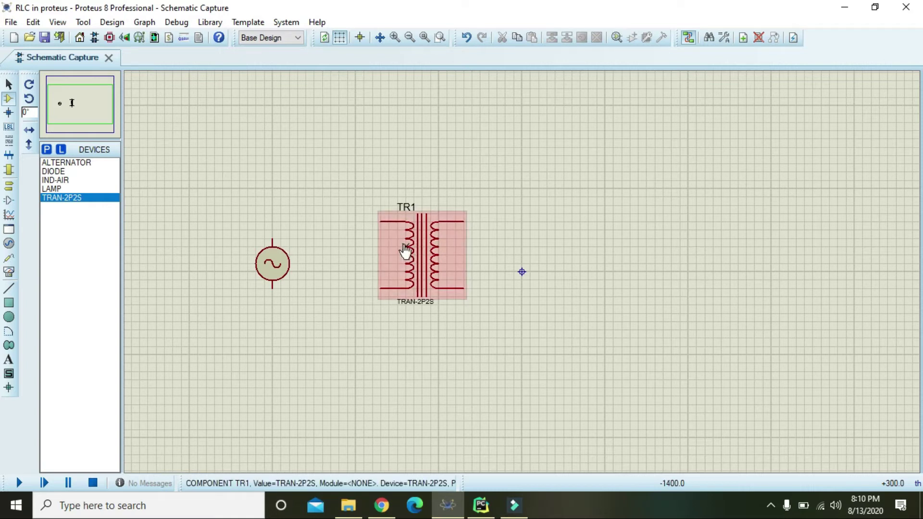
click(402, 249)
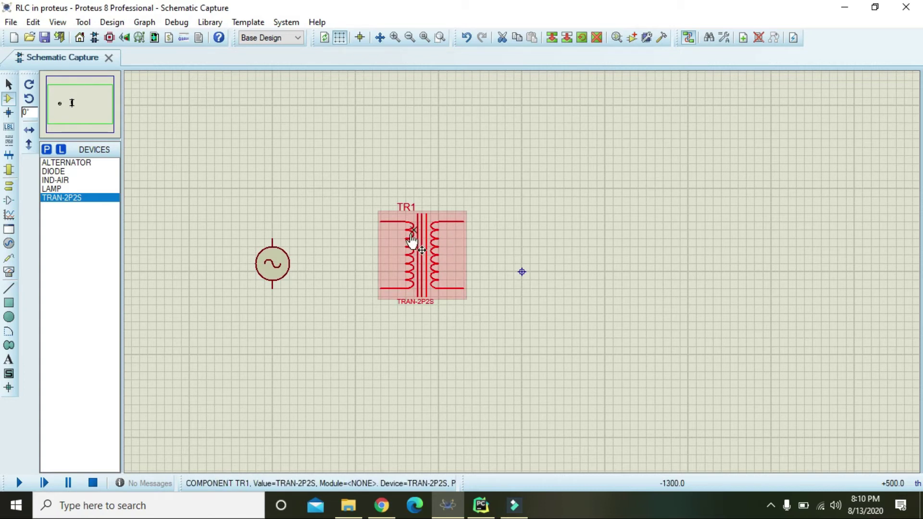
Step: Wire TR1's upper and lower primary pins to the alternator's top and bottom terminals
click(344, 163)
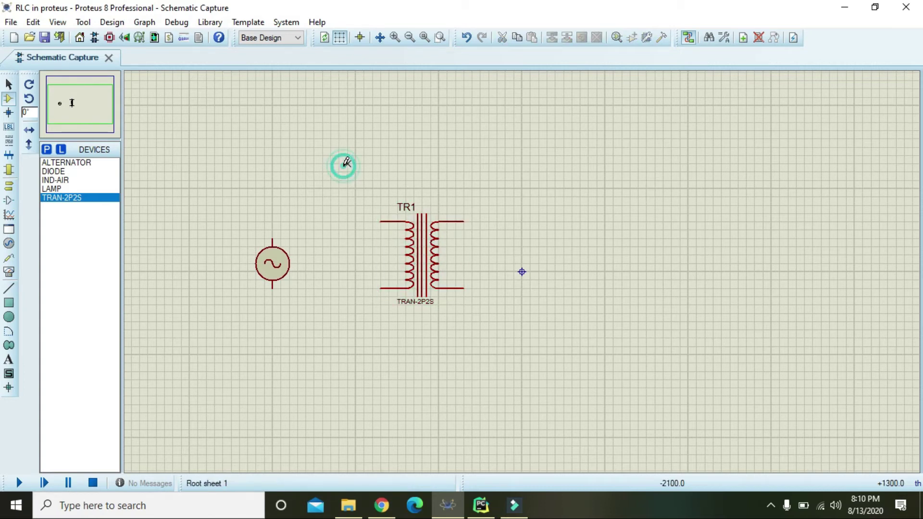
click(381, 220)
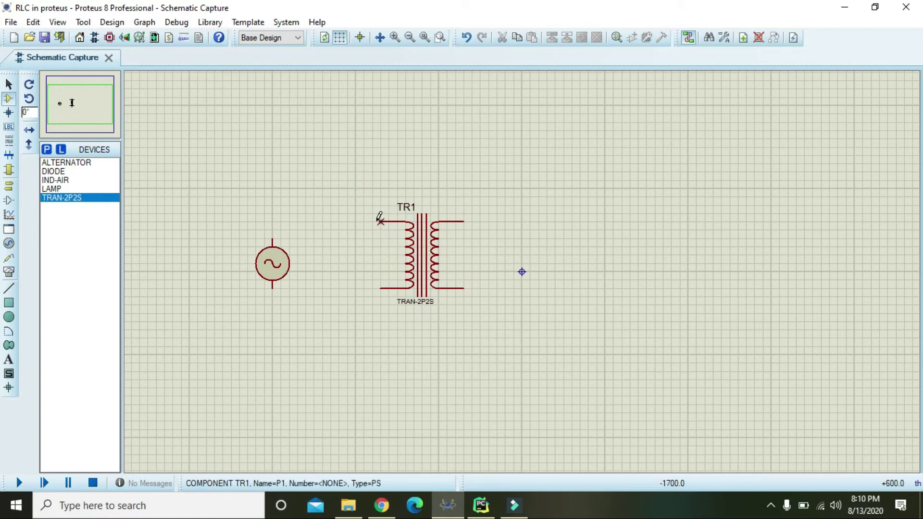
click(273, 239)
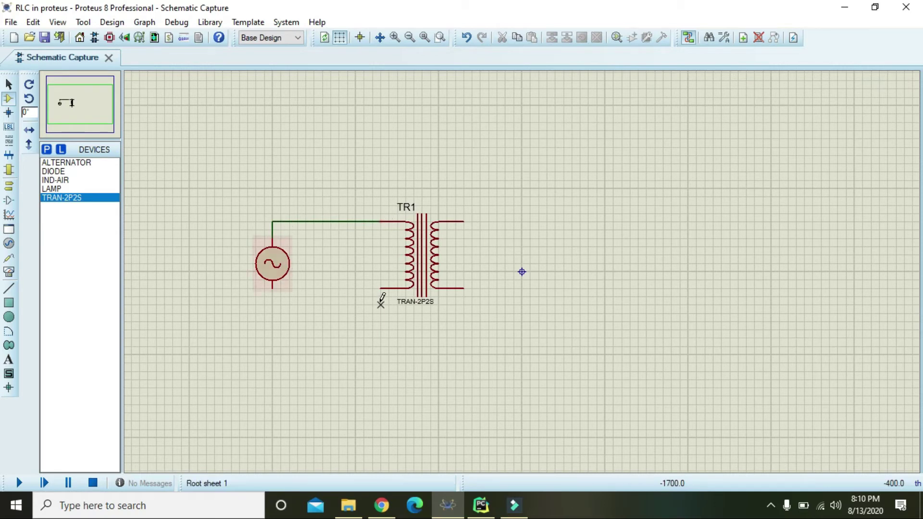
click(381, 289)
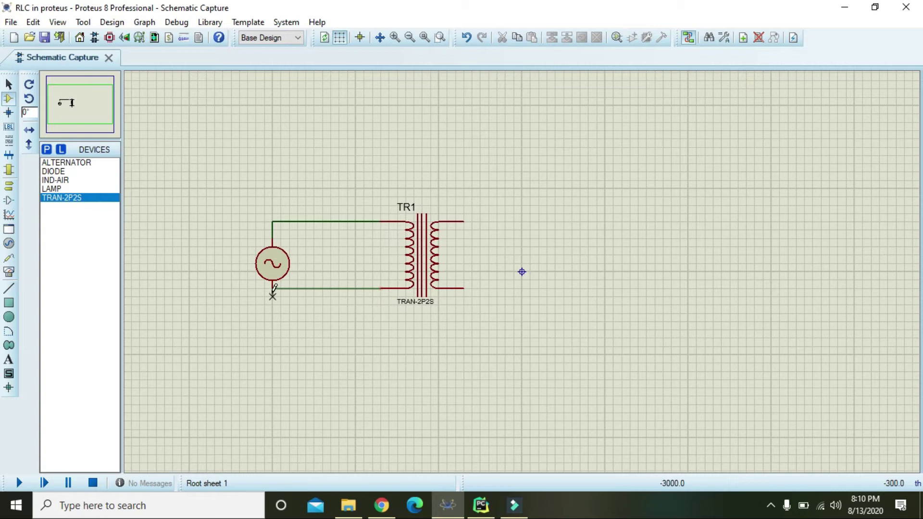
click(272, 289)
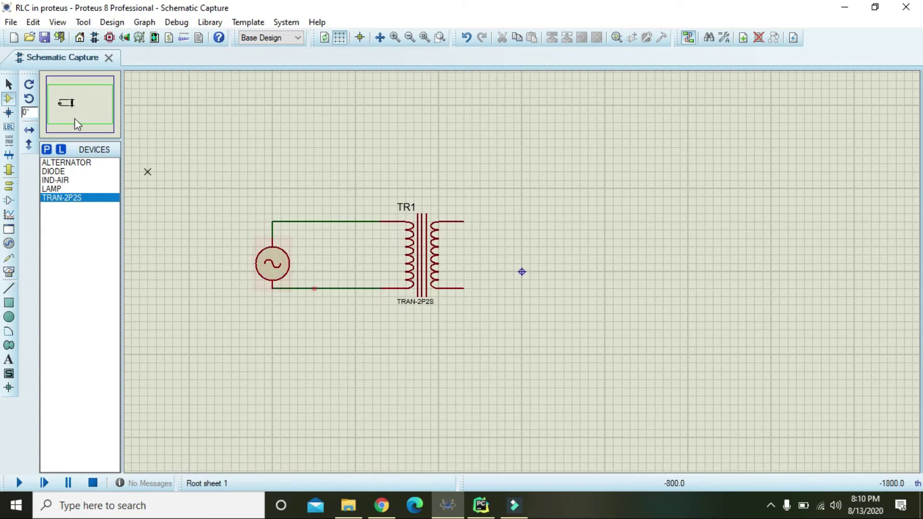
Step: Drag the two wires outward into a rectangular loop and shift the alternator further left
click(9, 84)
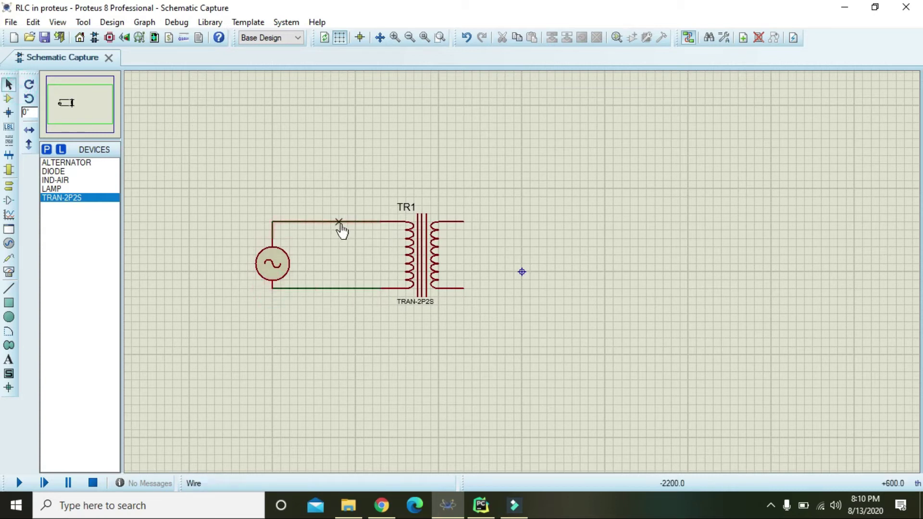
drag(338, 221, 338, 147)
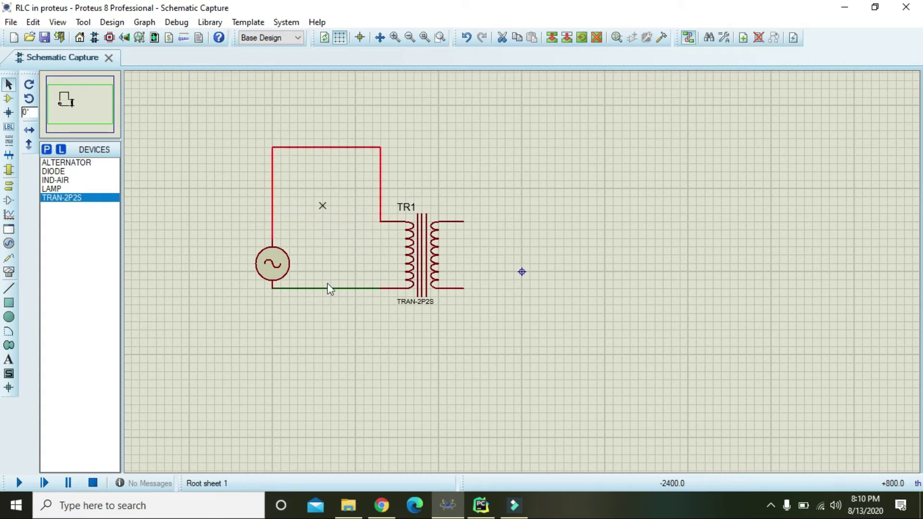
drag(336, 295, 338, 363)
click(265, 256)
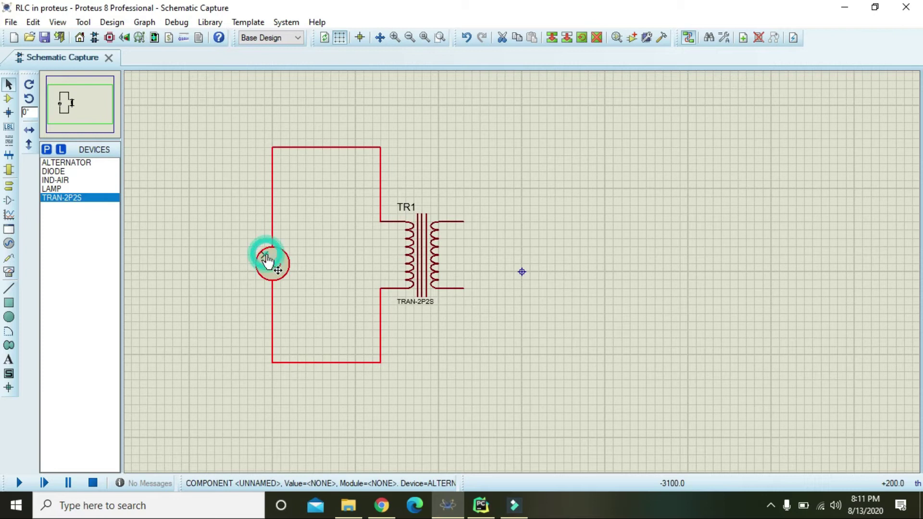
drag(264, 256, 231, 256)
click(315, 251)
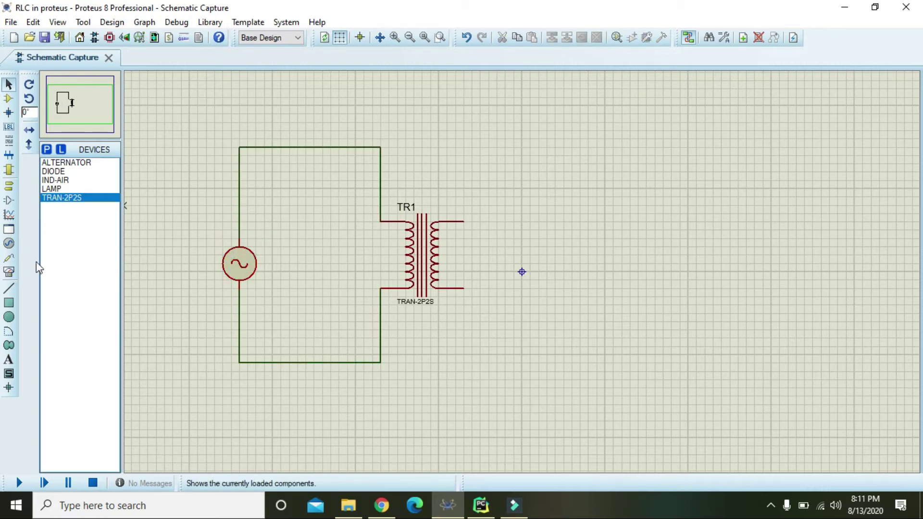
Step: Place an AC voltmeter between the alternator and TR1
click(9, 272)
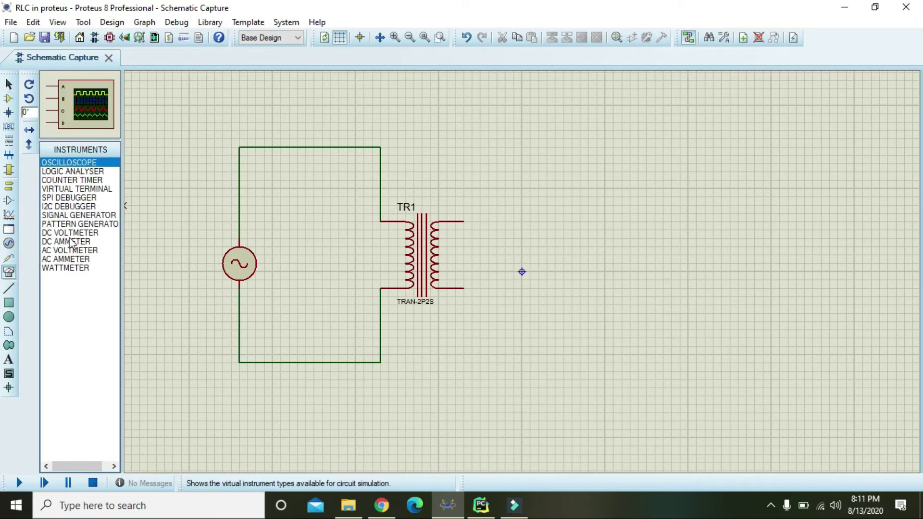
click(70, 250)
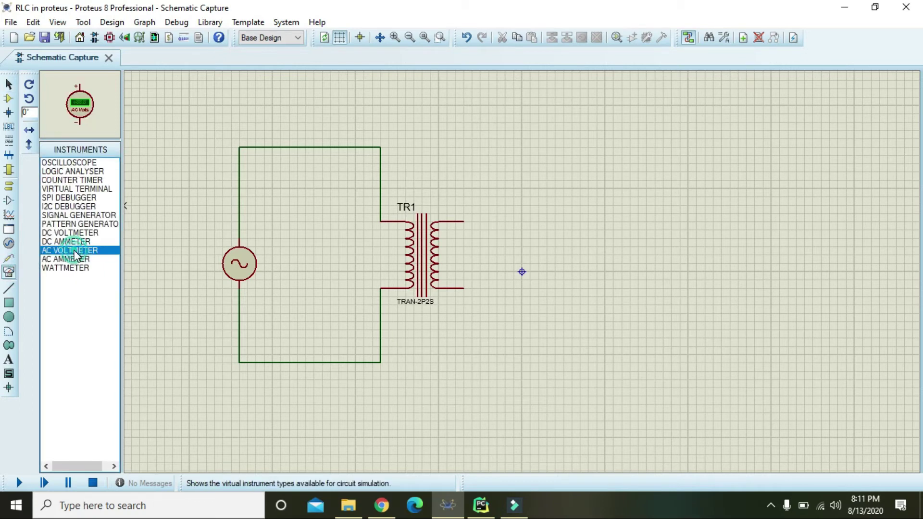
click(327, 252)
click(314, 254)
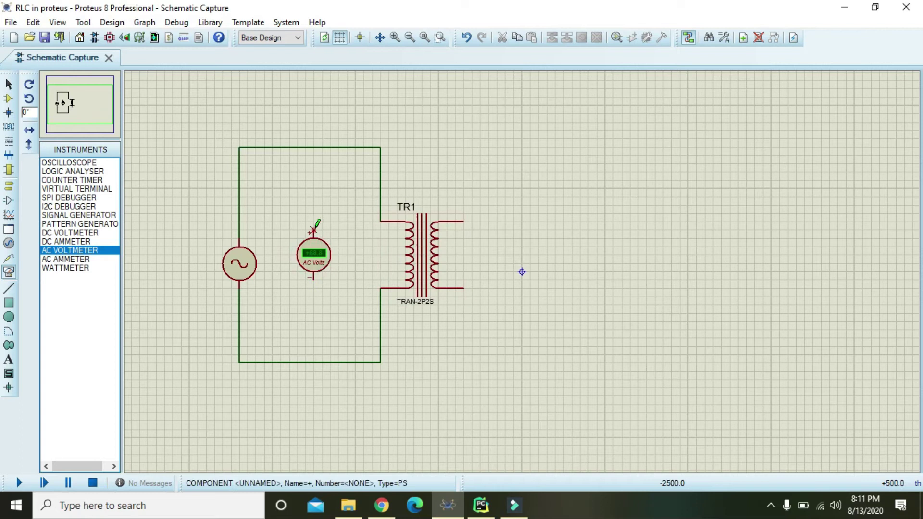
Step: Wire the voltmeter's + pin to the top wire and its − pin to the bottom wire
click(314, 230)
click(313, 147)
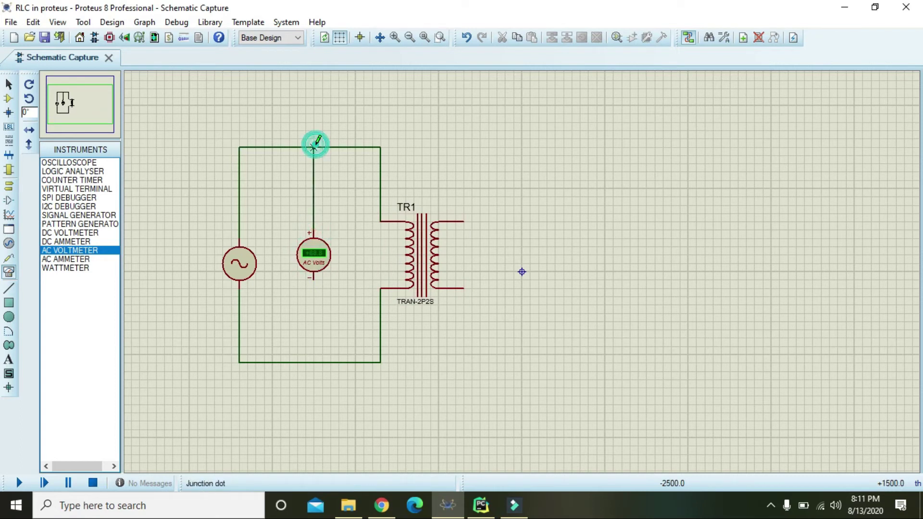
click(314, 280)
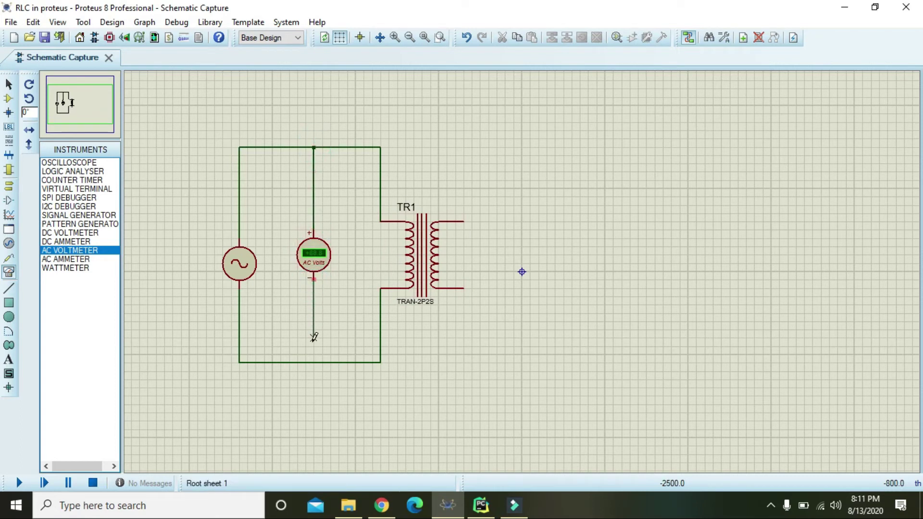
click(314, 363)
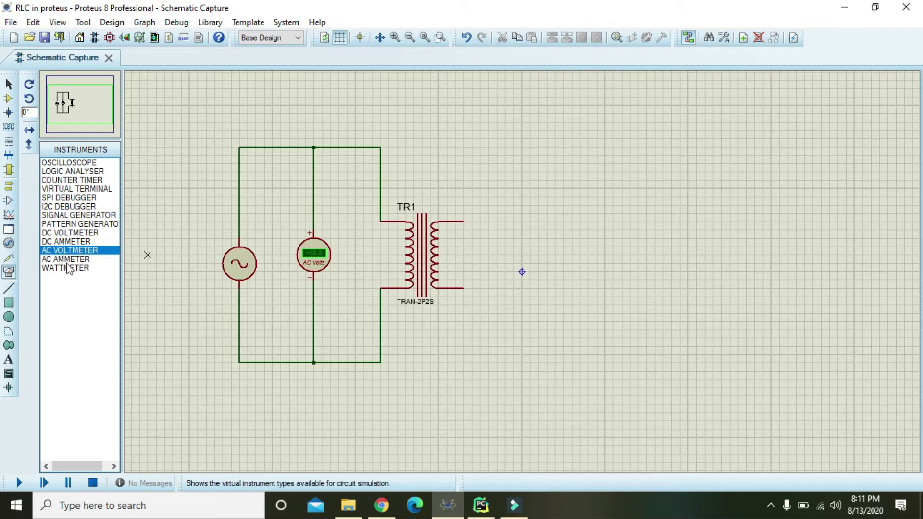
Step: Place a second AC voltmeter right of TR1 and wire it to the upper and lower secondary pins
click(76, 253)
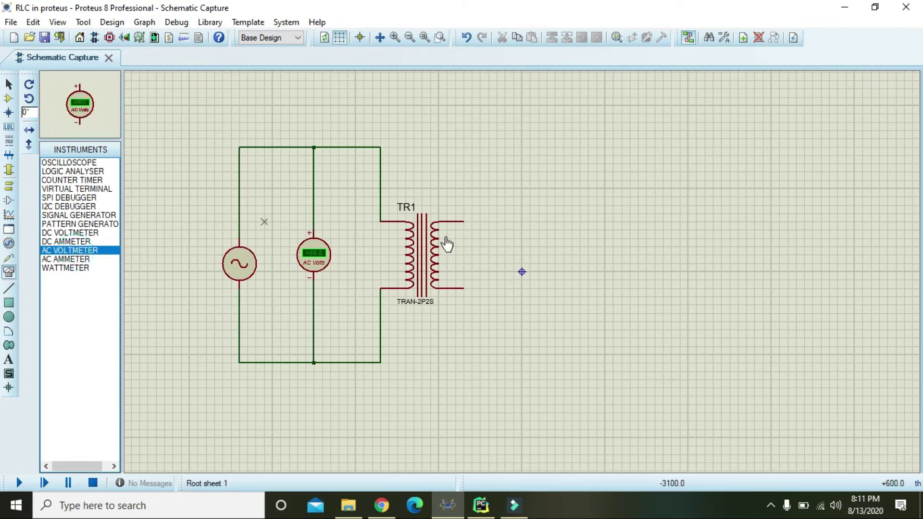
click(572, 244)
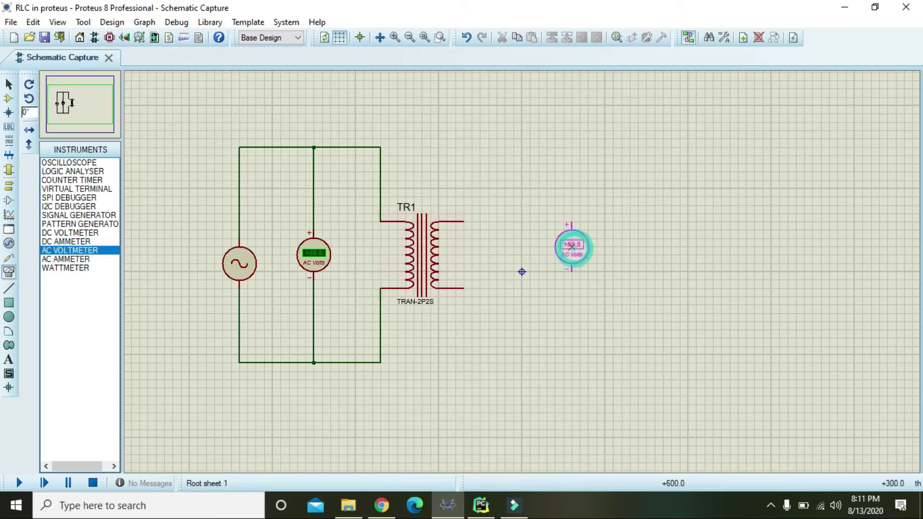
click(571, 222)
click(464, 222)
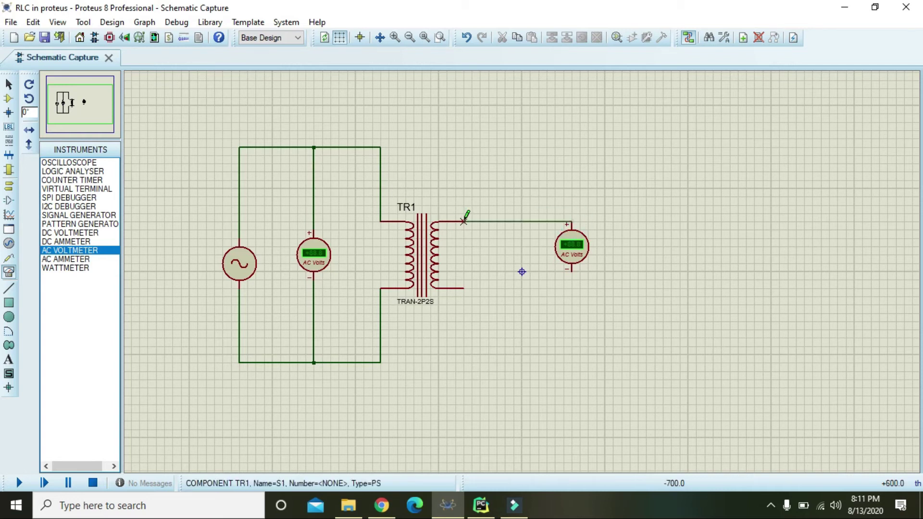
click(464, 222)
click(464, 289)
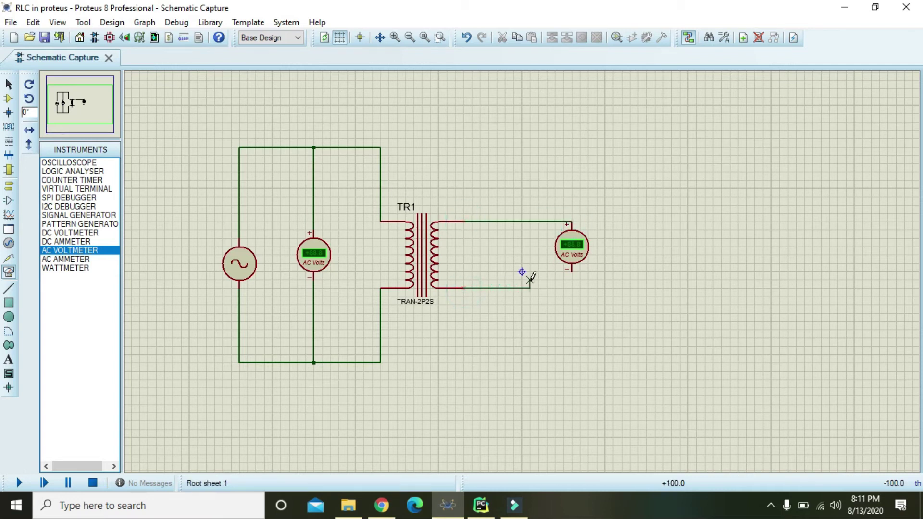
click(572, 270)
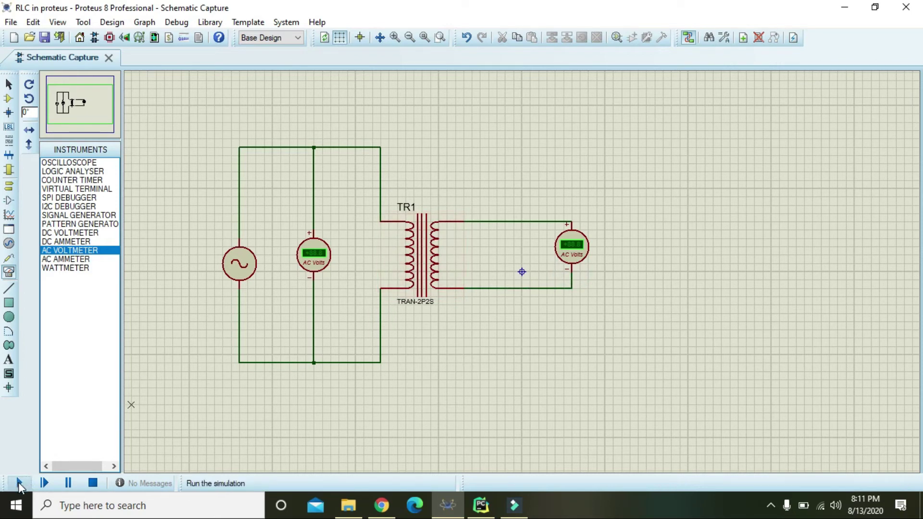
Step: Give the alternator a 12V amplitude and 40Hz frequency in its properties
double_click(234, 269)
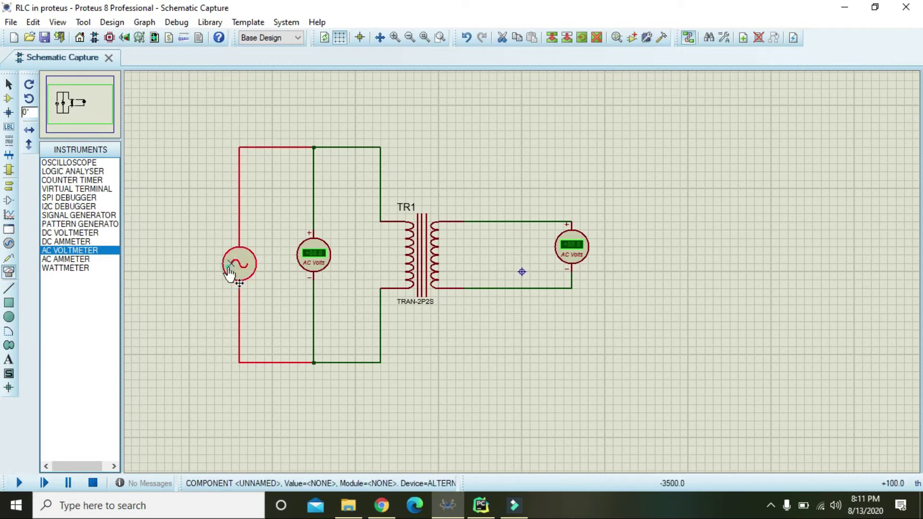
drag(384, 200, 378, 201)
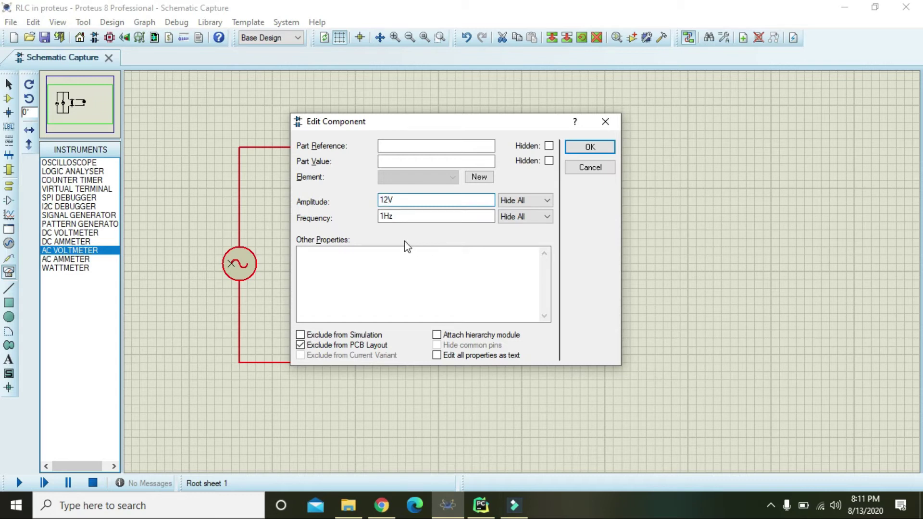
click(390, 217)
drag(384, 217, 372, 218)
text(40)
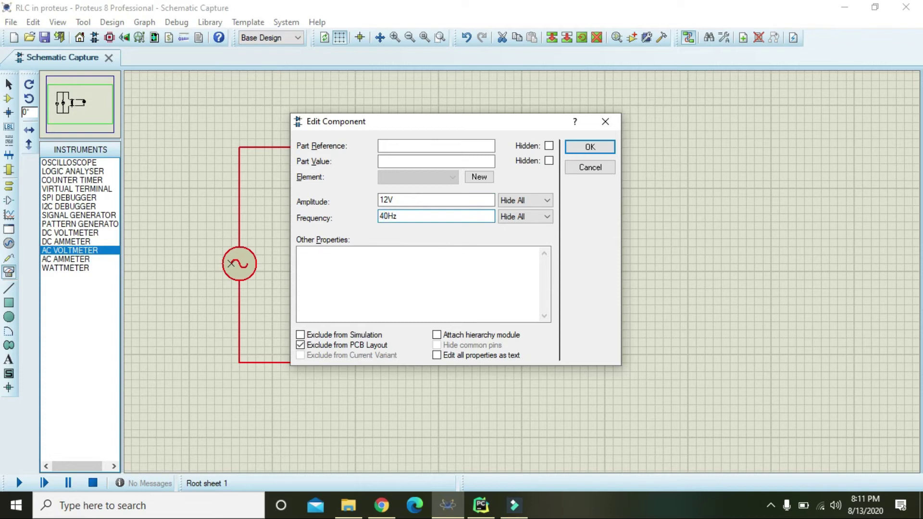
key(Return)
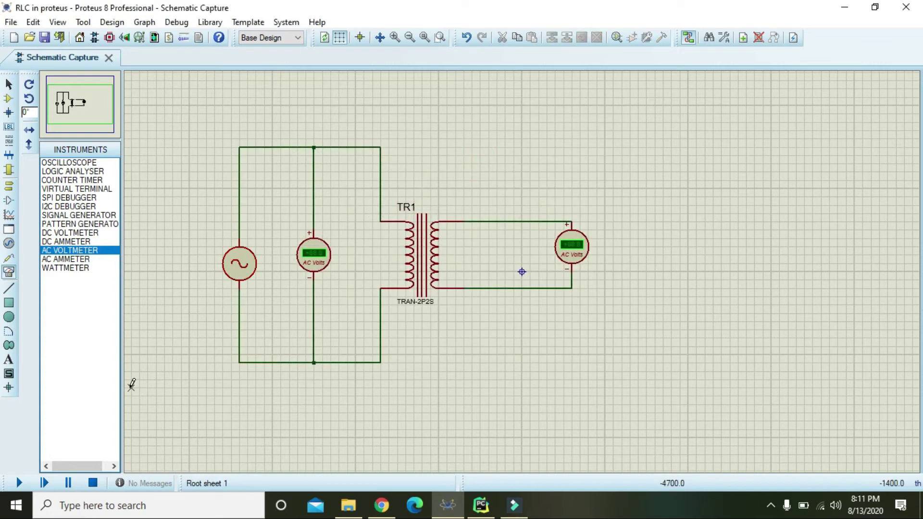
click(18, 482)
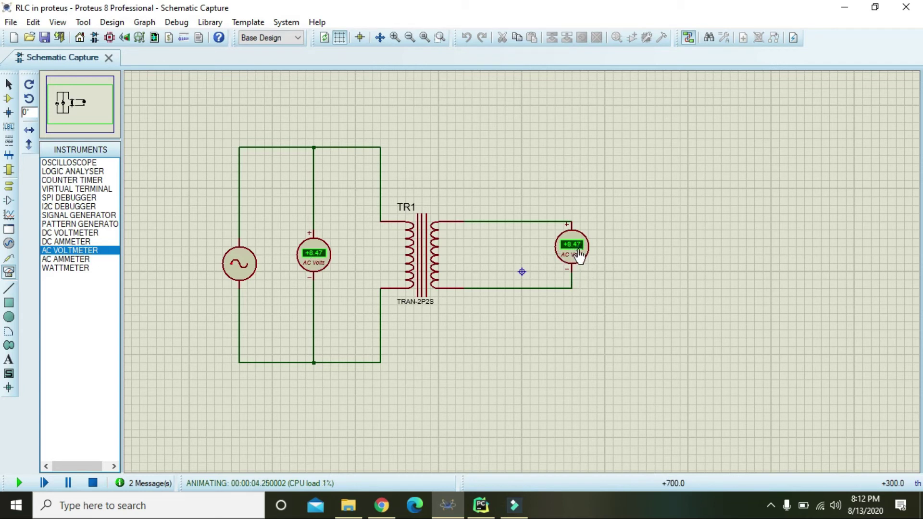
click(94, 482)
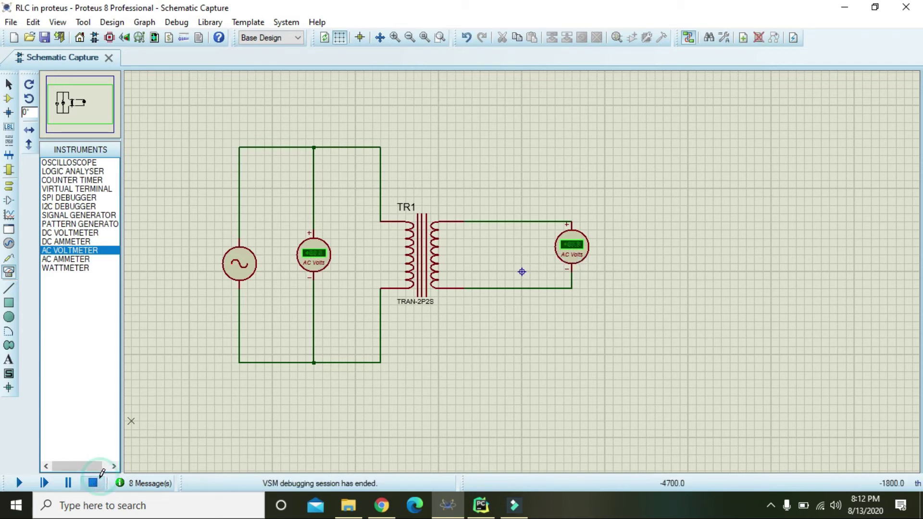
Step: Change TR1's Secondary Inductance from 1H to 2H and apply it
double_click(415, 254)
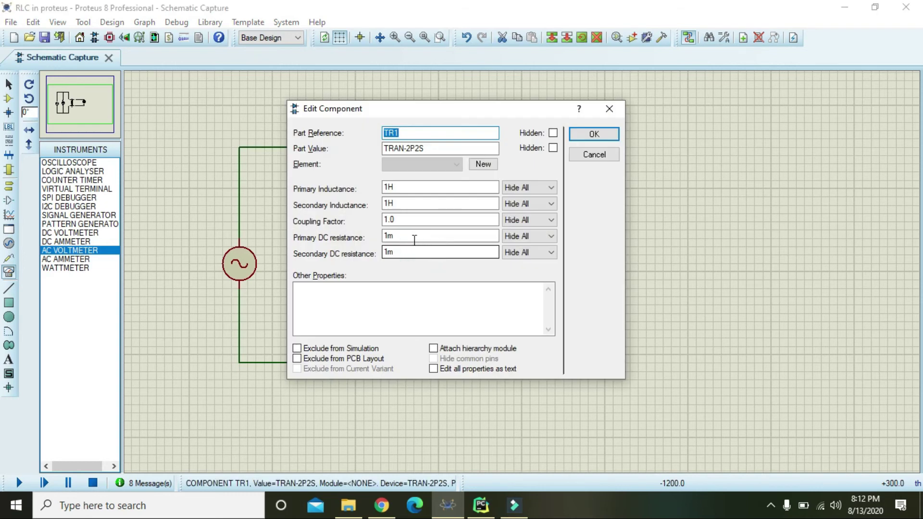
click(389, 203)
text(2)
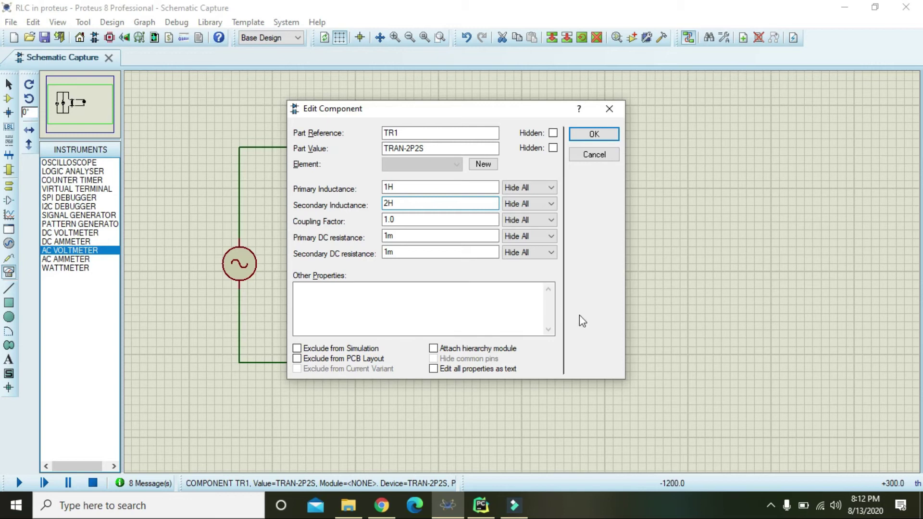
click(411, 204)
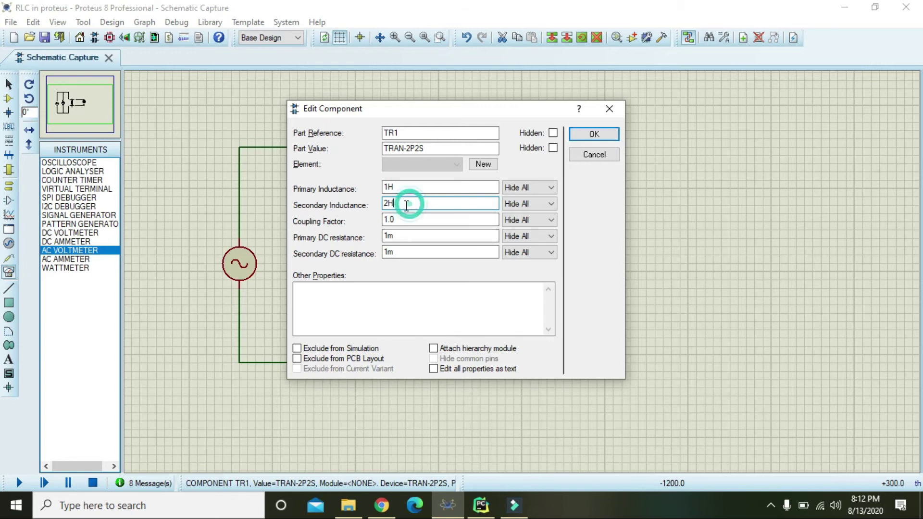
click(398, 204)
drag(399, 205, 384, 204)
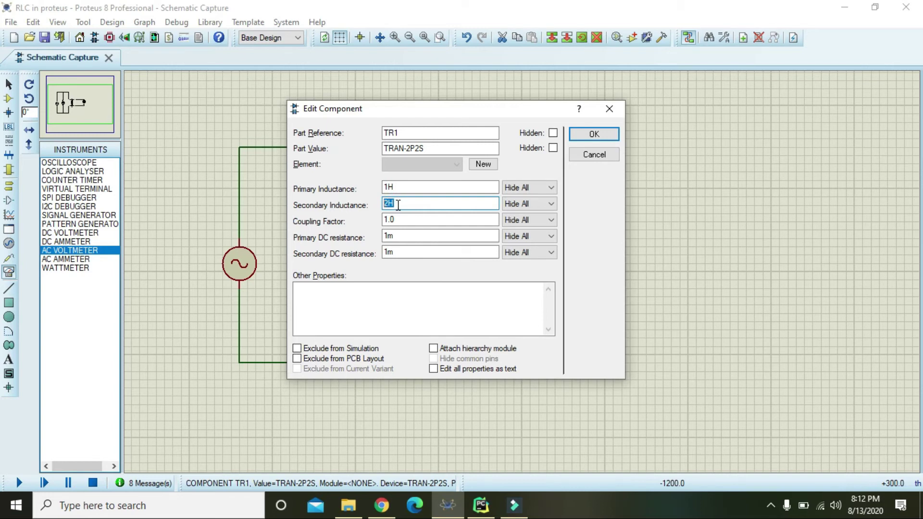
click(398, 206)
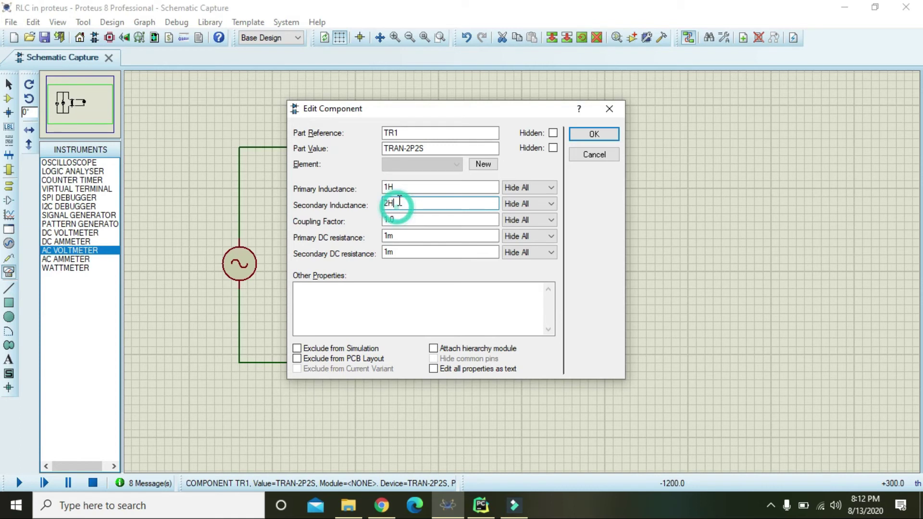
click(589, 135)
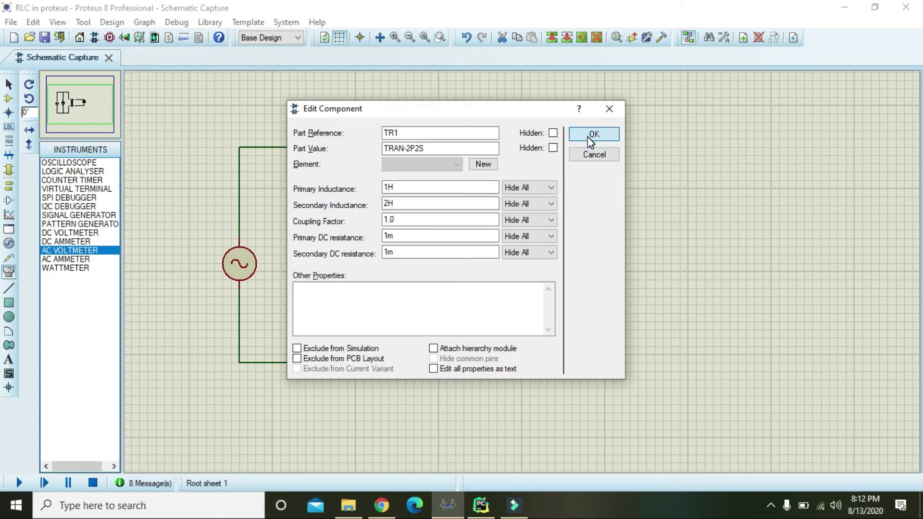
click(528, 140)
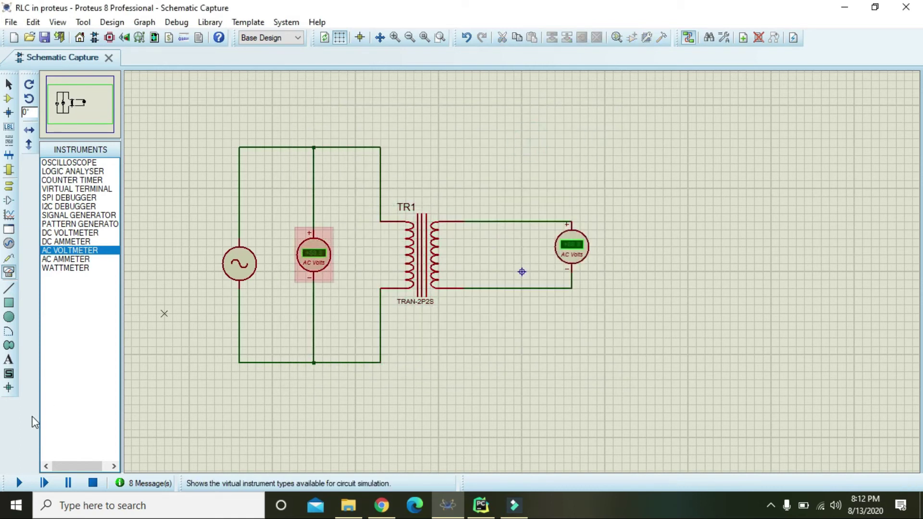
click(19, 483)
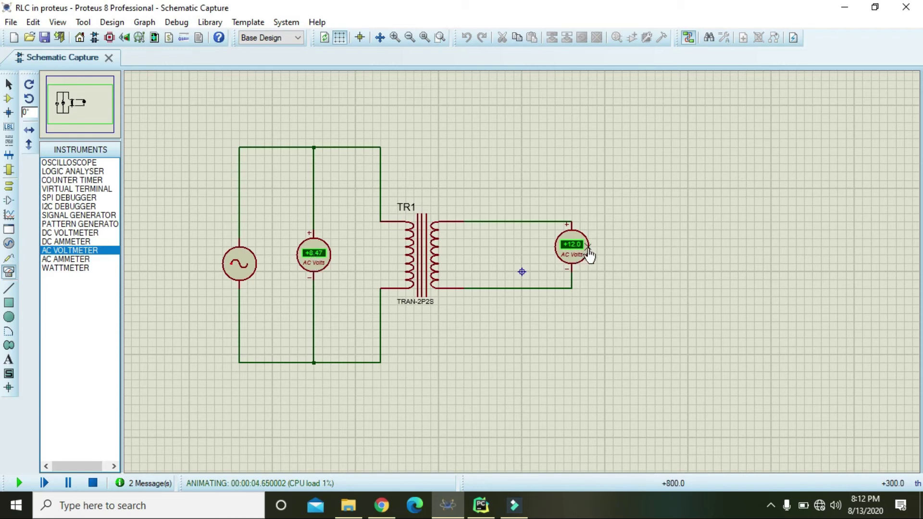
click(92, 482)
Step: Replace TR1's secondary inductance value of 2H with 4H
double_click(429, 256)
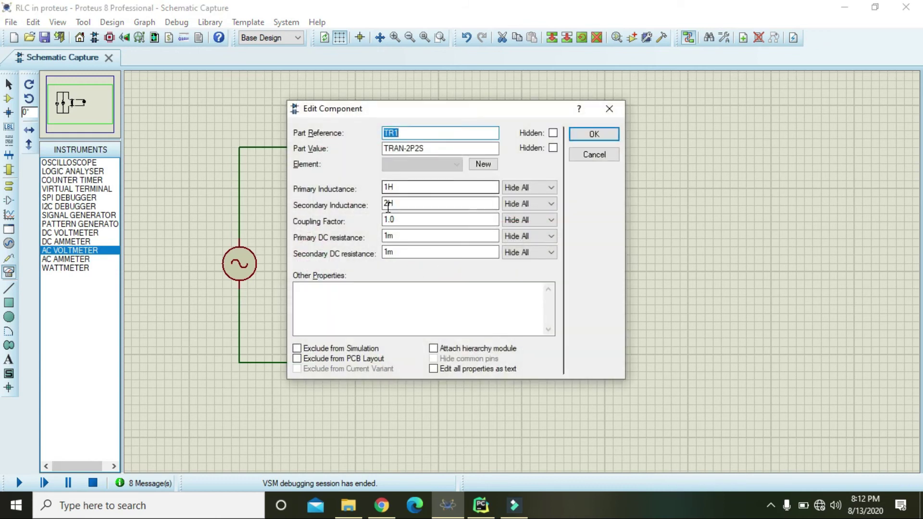
drag(390, 203, 371, 216)
text(4)
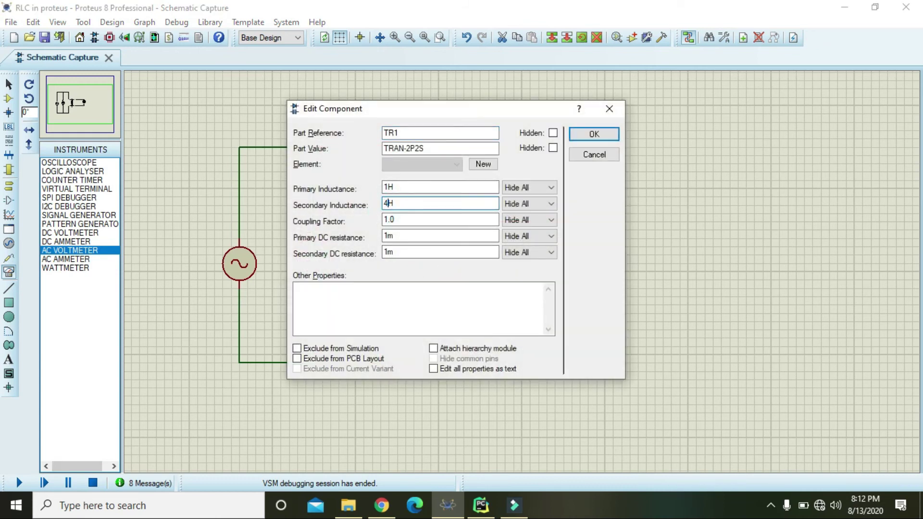
click(583, 135)
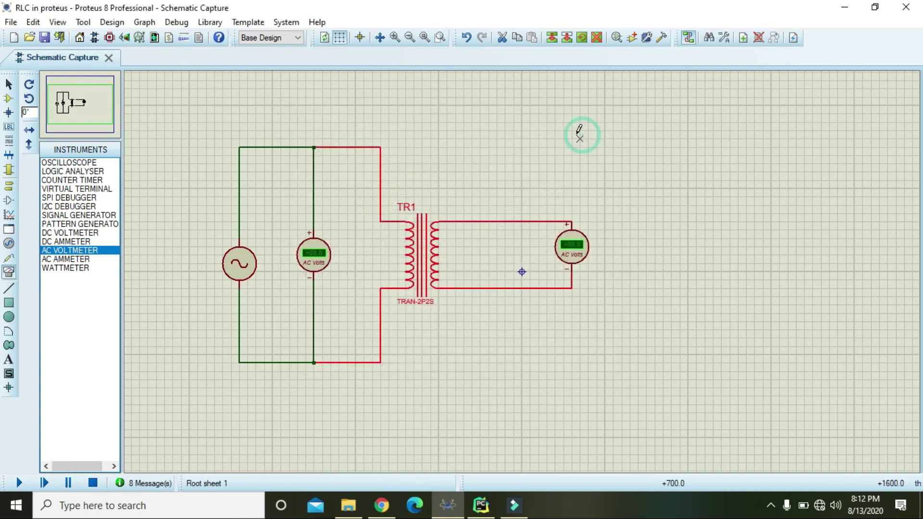
click(17, 484)
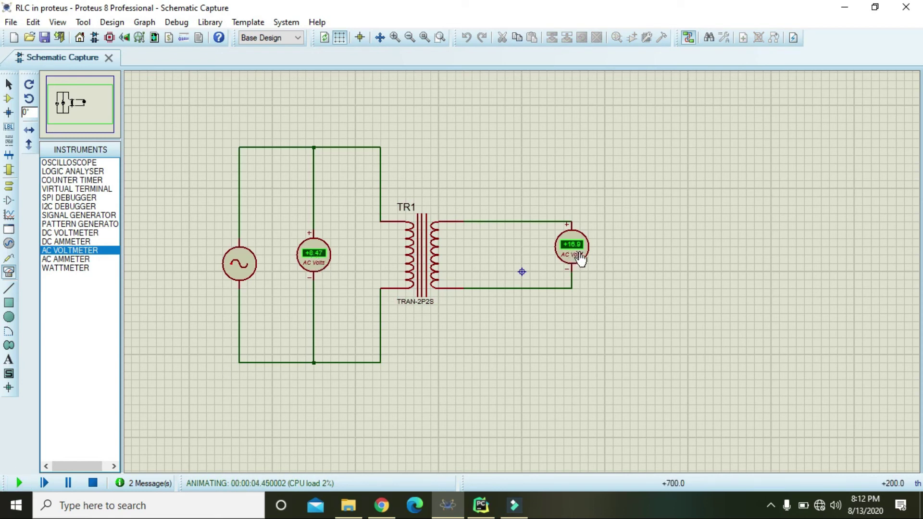
drag(190, 131, 706, 448)
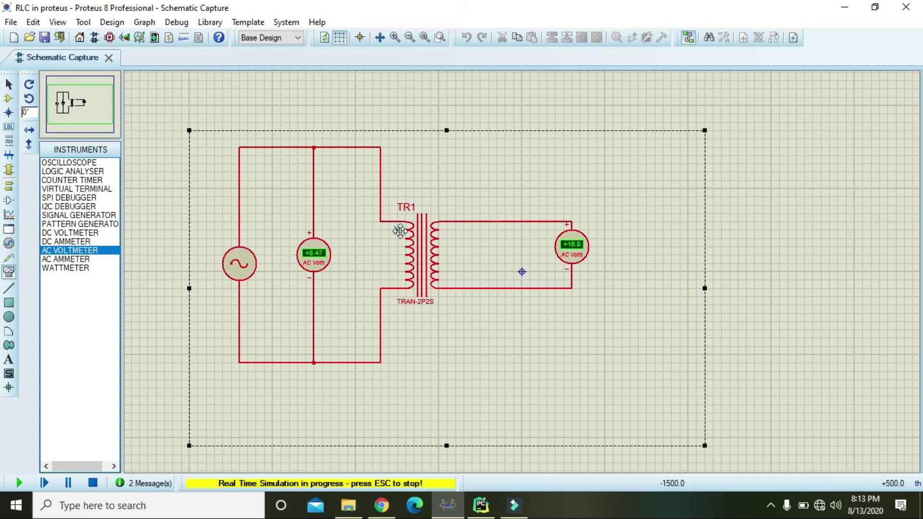
click(93, 484)
click(792, 323)
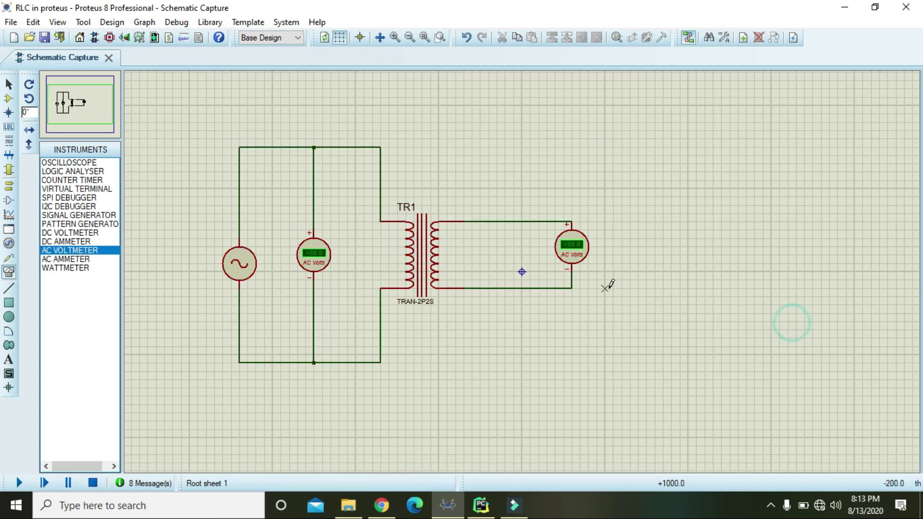
Step: Open the right-hand voltmeter's properties and close them without changes
click(577, 246)
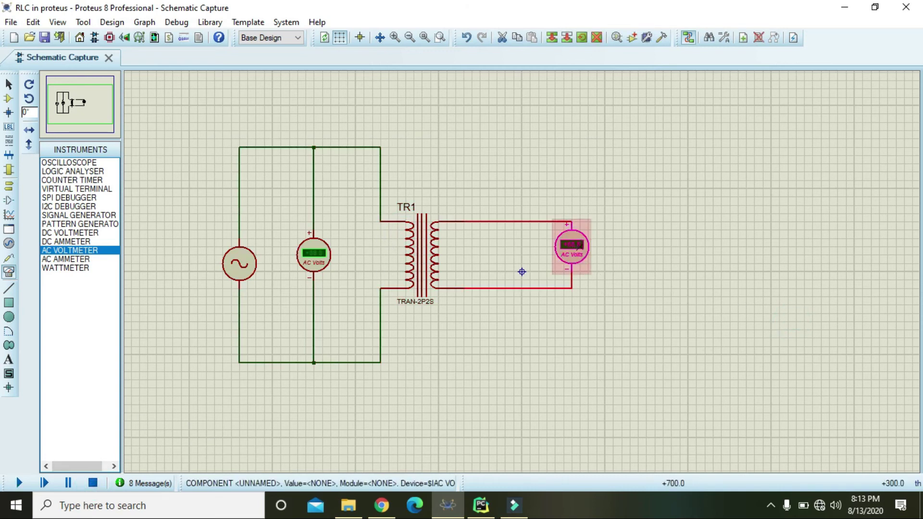
double_click(577, 246)
click(608, 182)
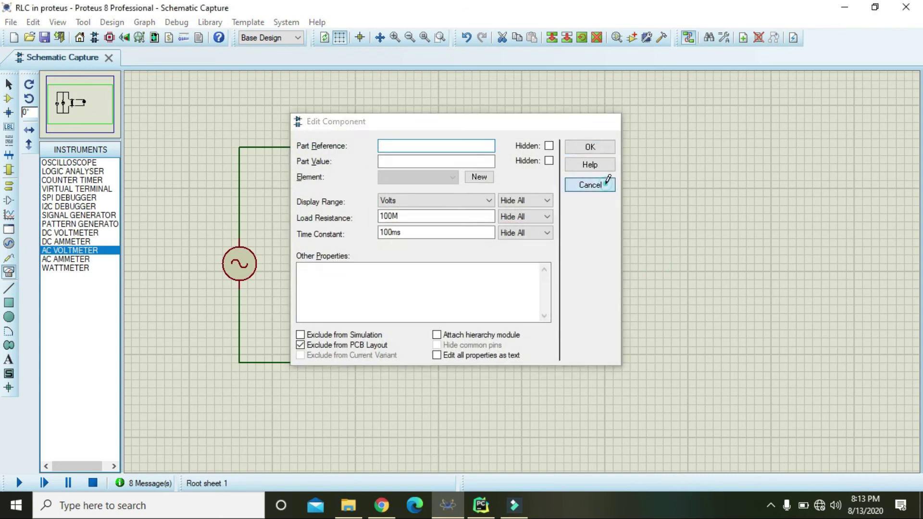
click(696, 219)
Step: Set TR1's Primary Inductance to 0.2H, keeping the 4H secondary
double_click(419, 261)
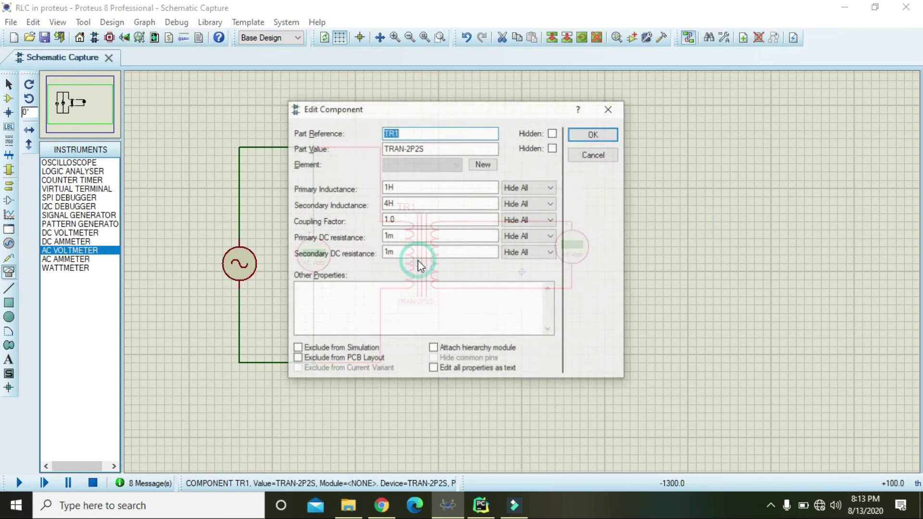
click(385, 188)
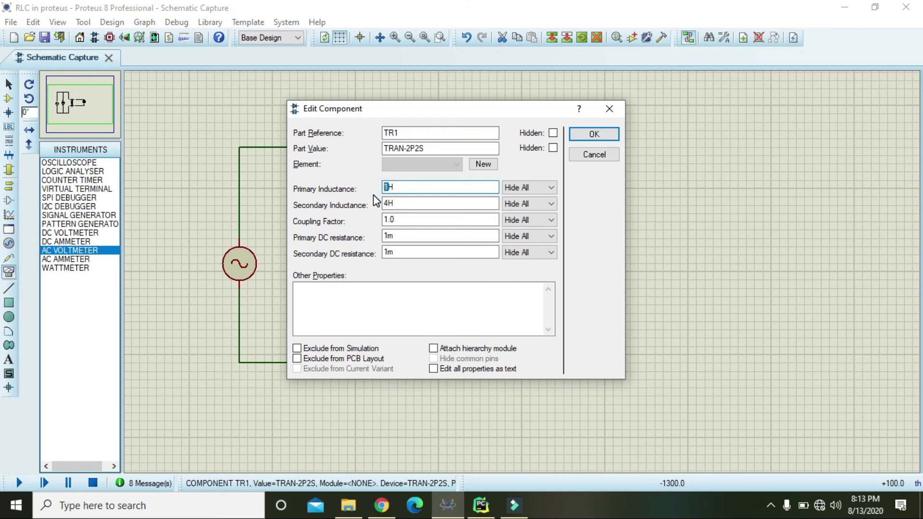
text(0.2)
click(594, 133)
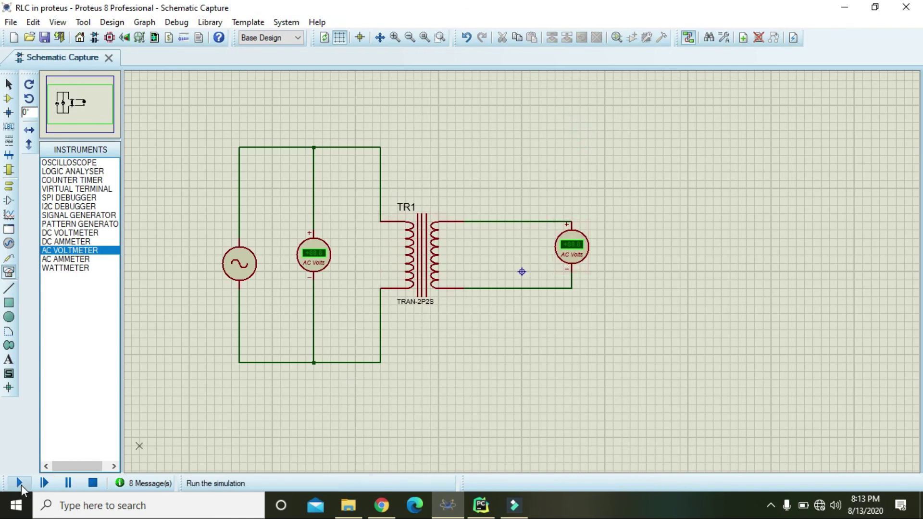
Step: Run the simulation to get 8.48 V on the input and 37.9 V on the output
click(21, 483)
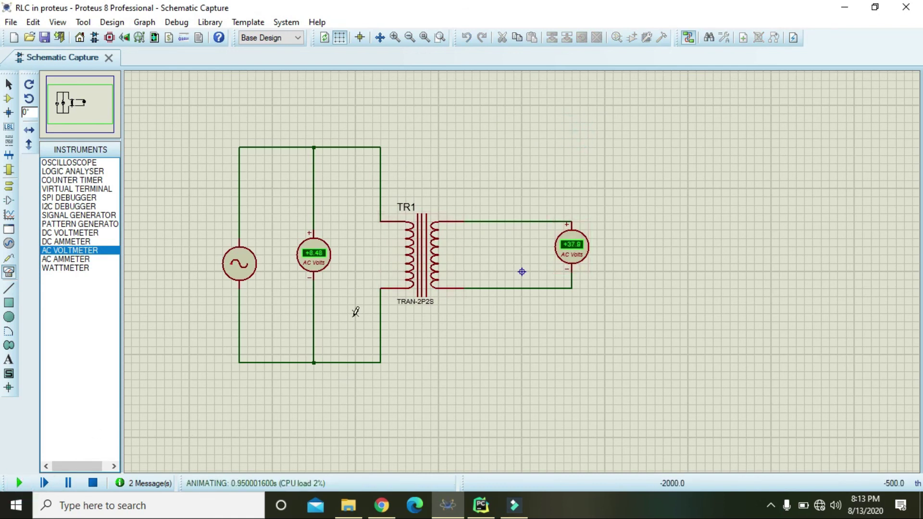